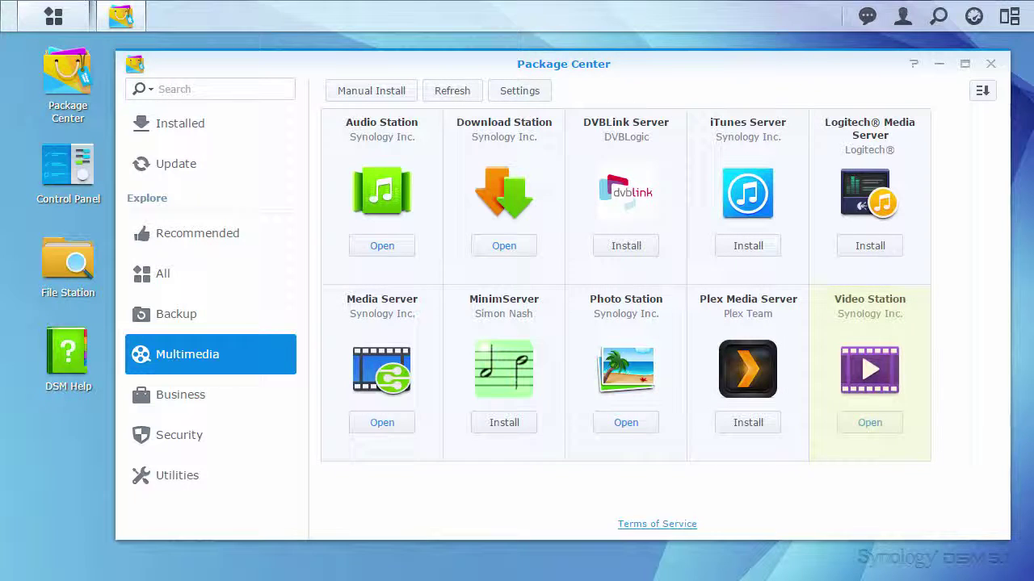
- Open the running Video Station package's details from Package Center's Multimedia category
left_click(922, 356)
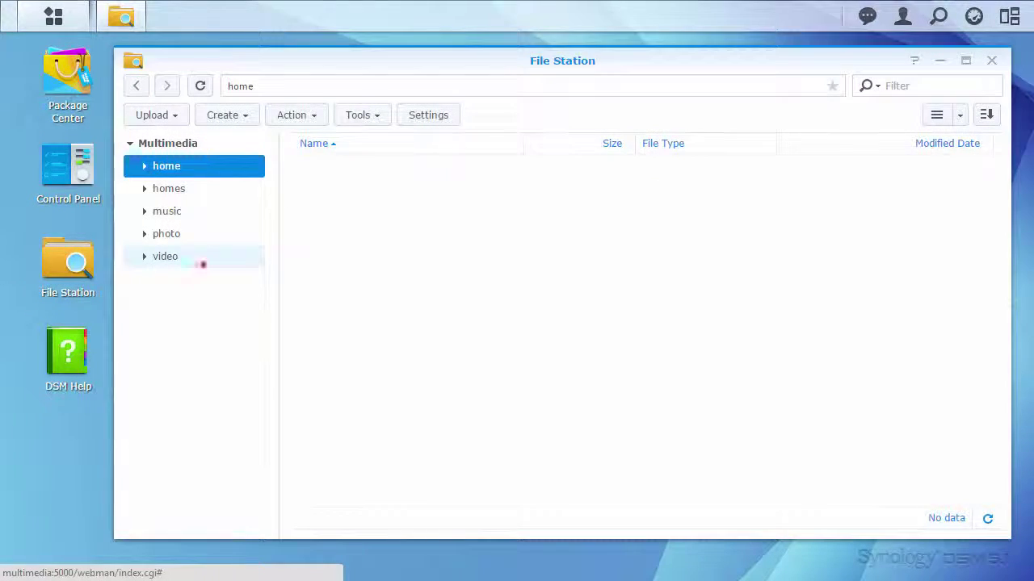
- List the video share's folders: HD Movies, HD Television and Home Video
left_click(203, 264)
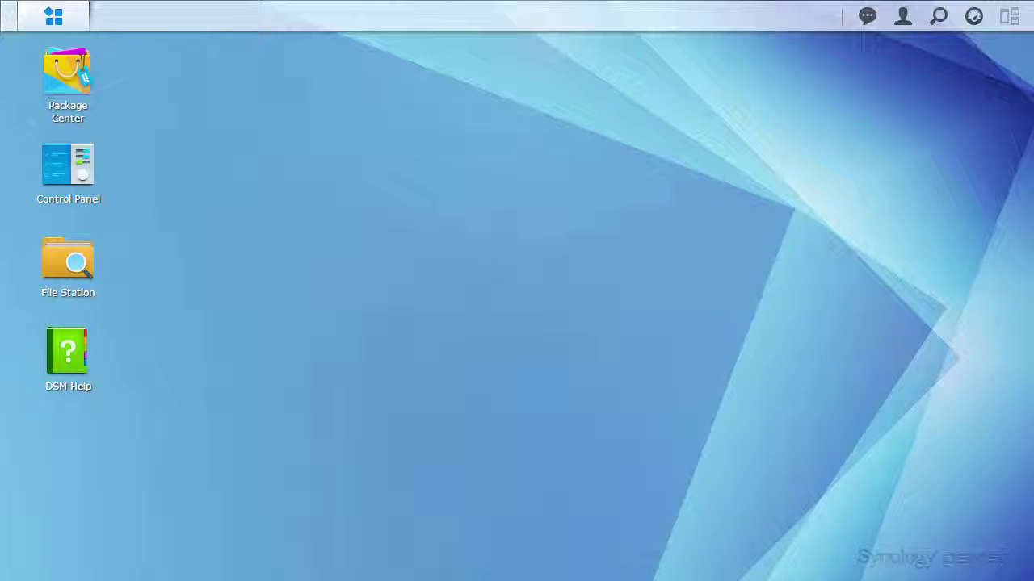
- Launch Video Station from the DSM Main Menu
left_click(53, 16)
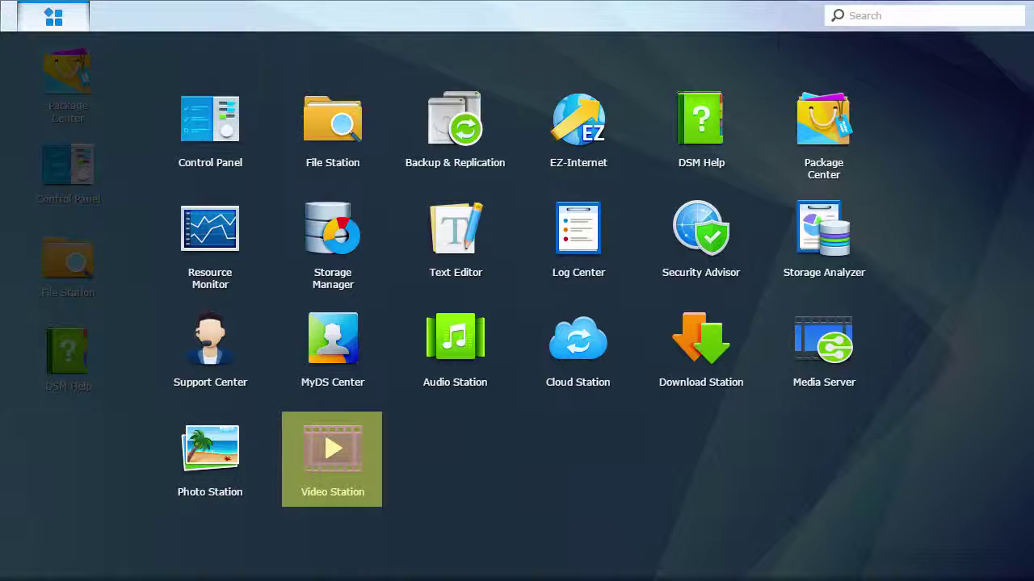
left_click(332, 452)
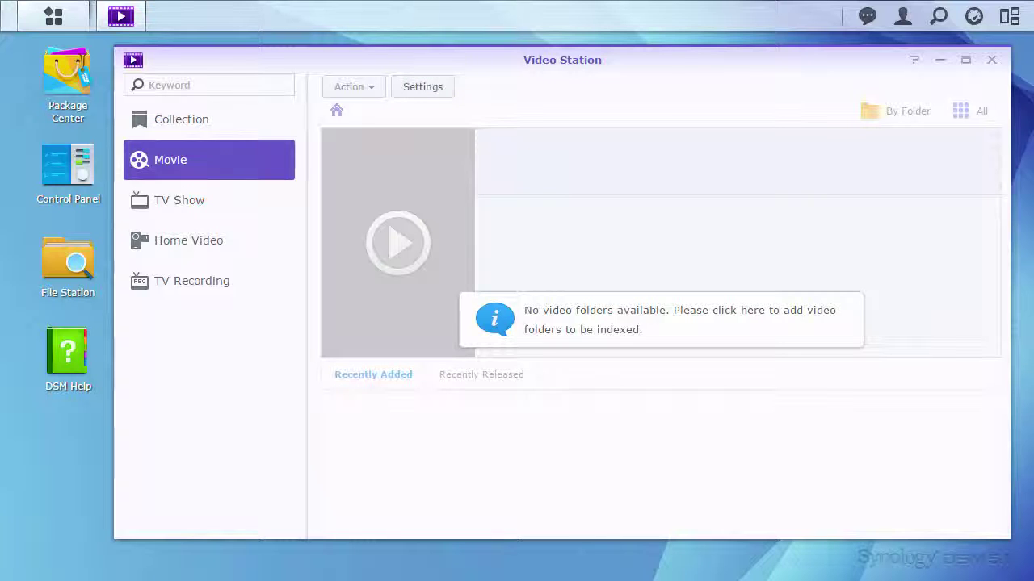
- Add the /video/HD Movies folder to the Movie library
left_click(756, 306)
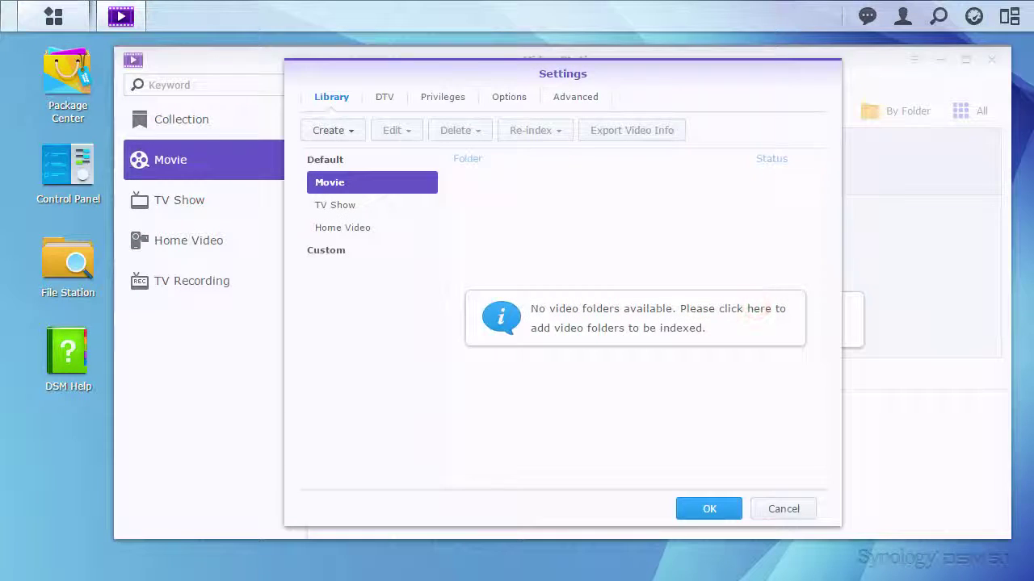
left_click(704, 327)
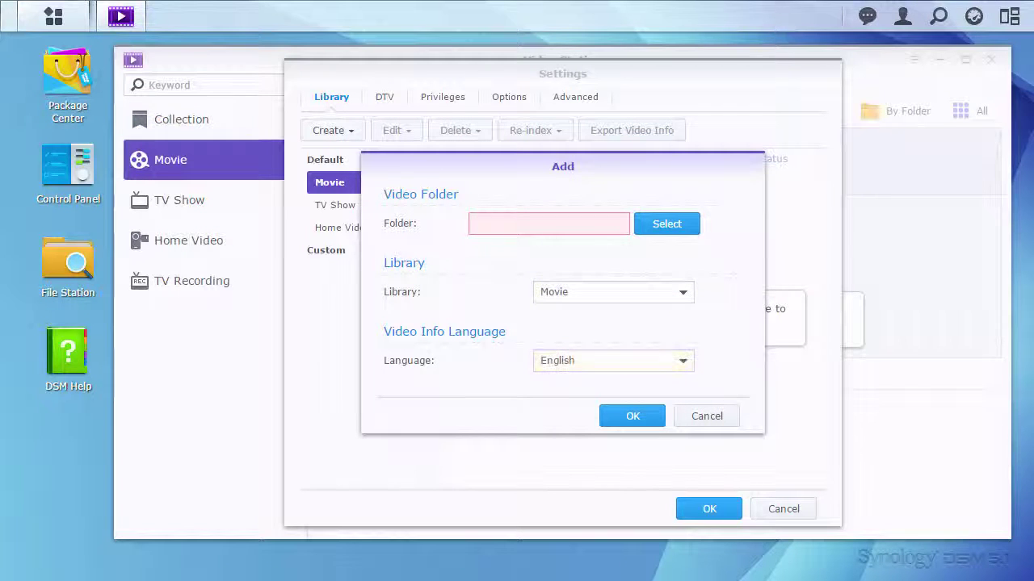
left_click(673, 222)
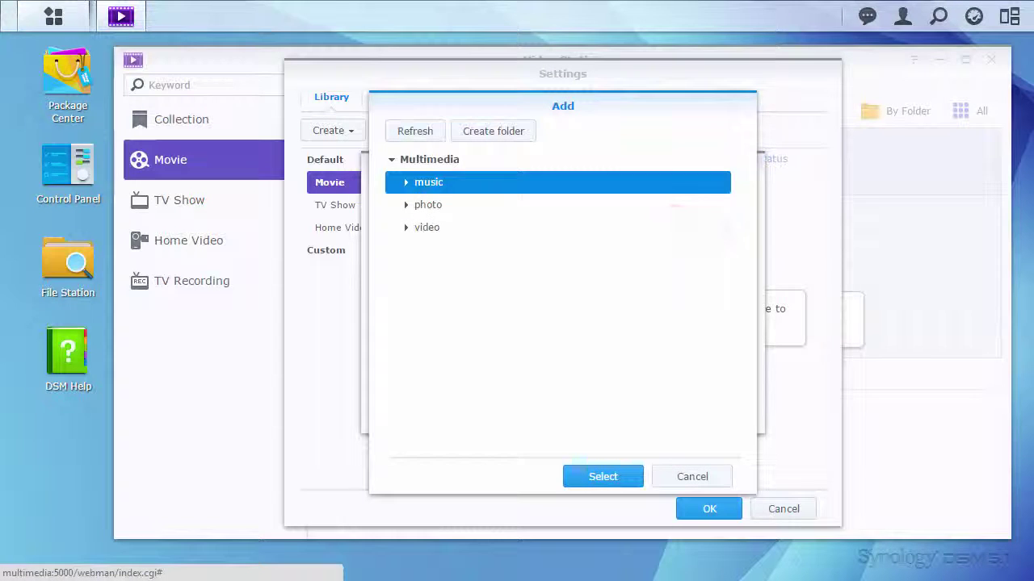
left_click(406, 227)
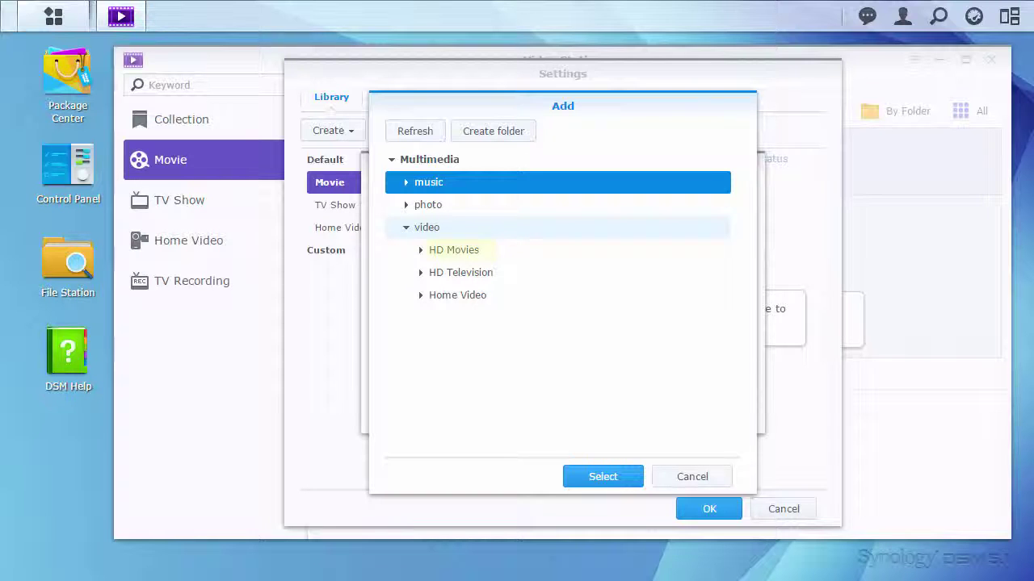
left_click(466, 250)
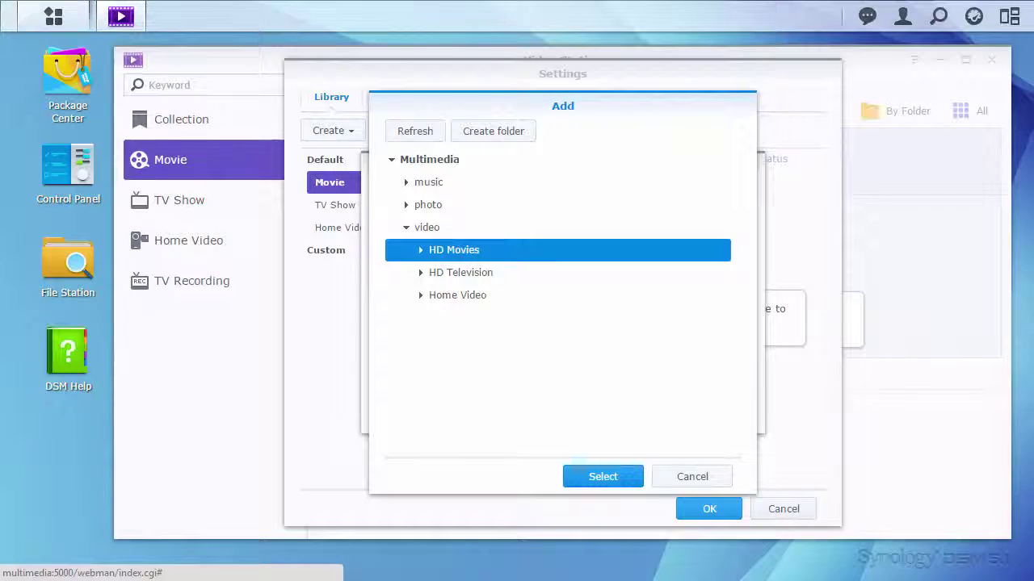
left_click(593, 478)
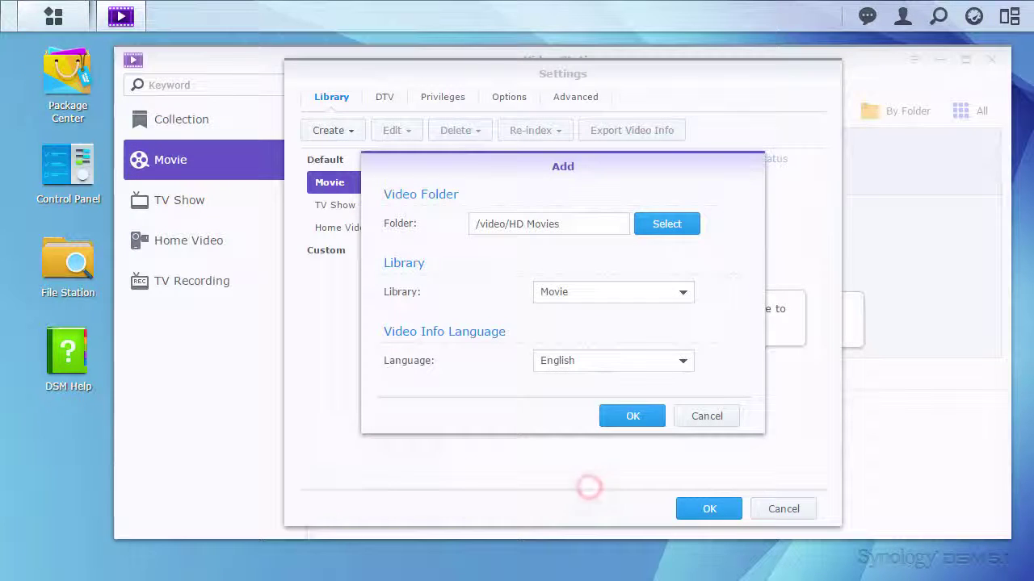
left_click(631, 416)
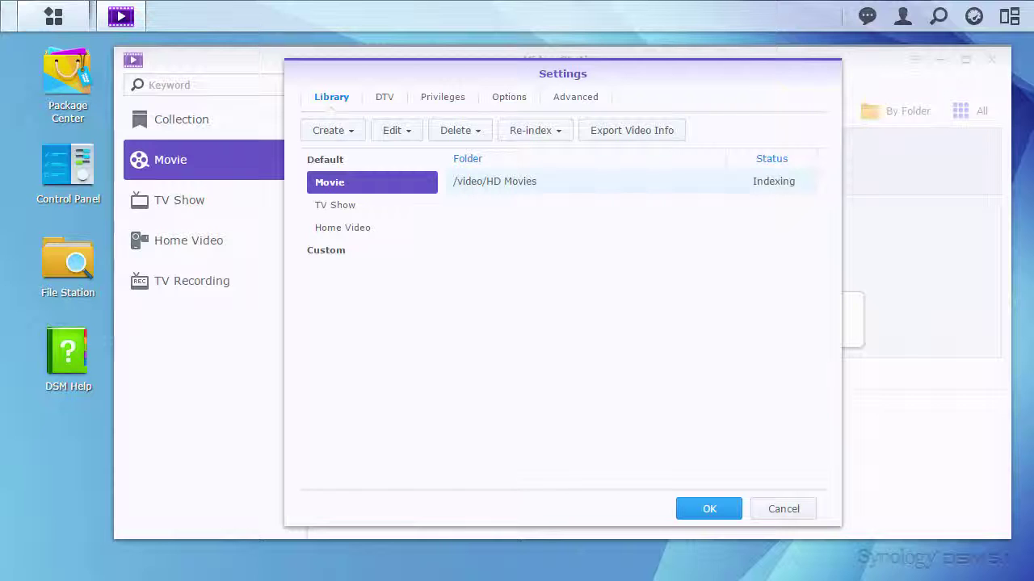
- Add the /video/HD Television folder to the TV Show library
left_click(347, 205)
left_click(708, 312)
left_click(674, 226)
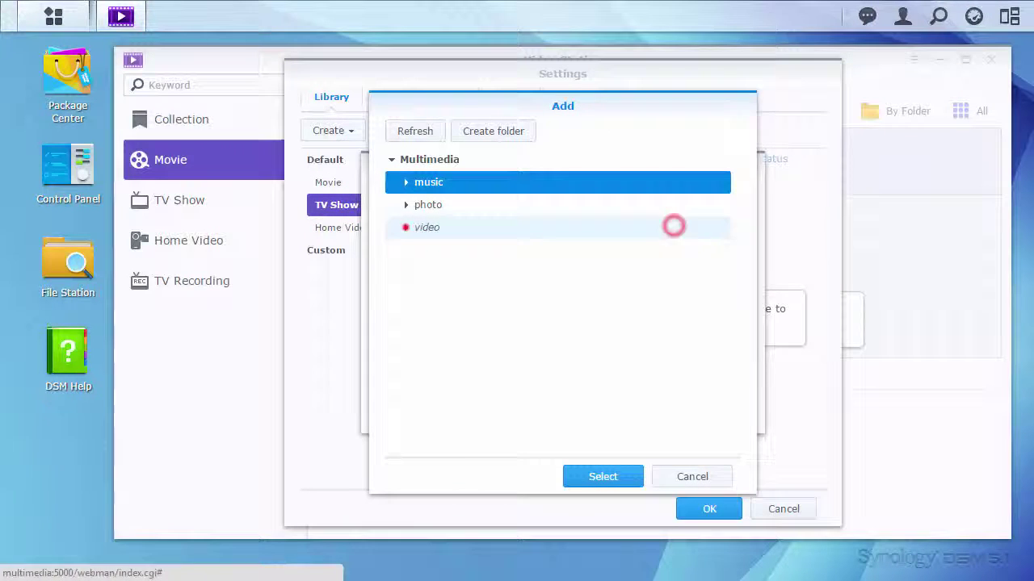
left_click(406, 227)
left_click(436, 270)
left_click(581, 477)
left_click(610, 416)
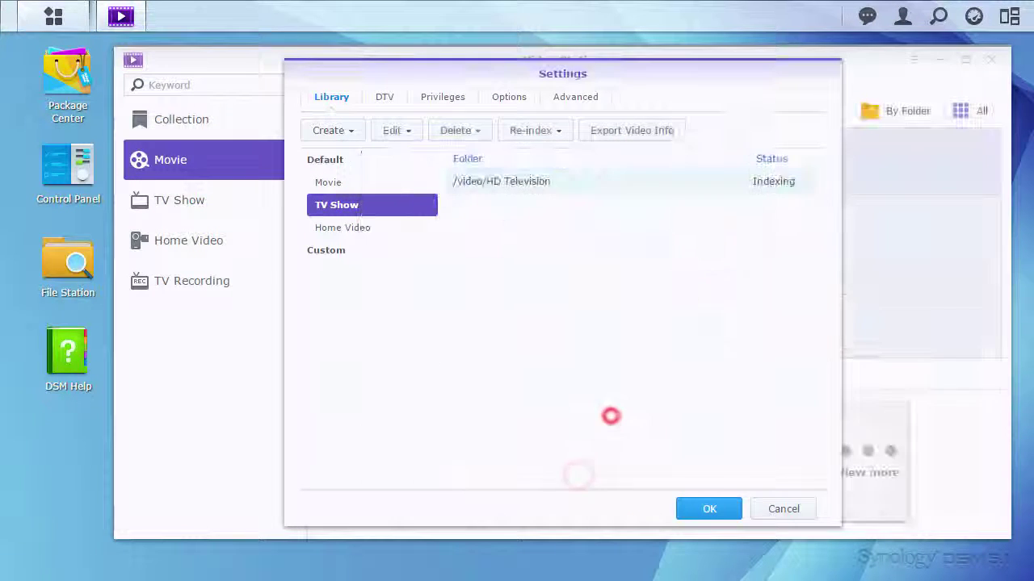
- Add the /video/Home Video folder to the Home Video library
left_click(355, 228)
left_click(344, 131)
left_click(720, 419)
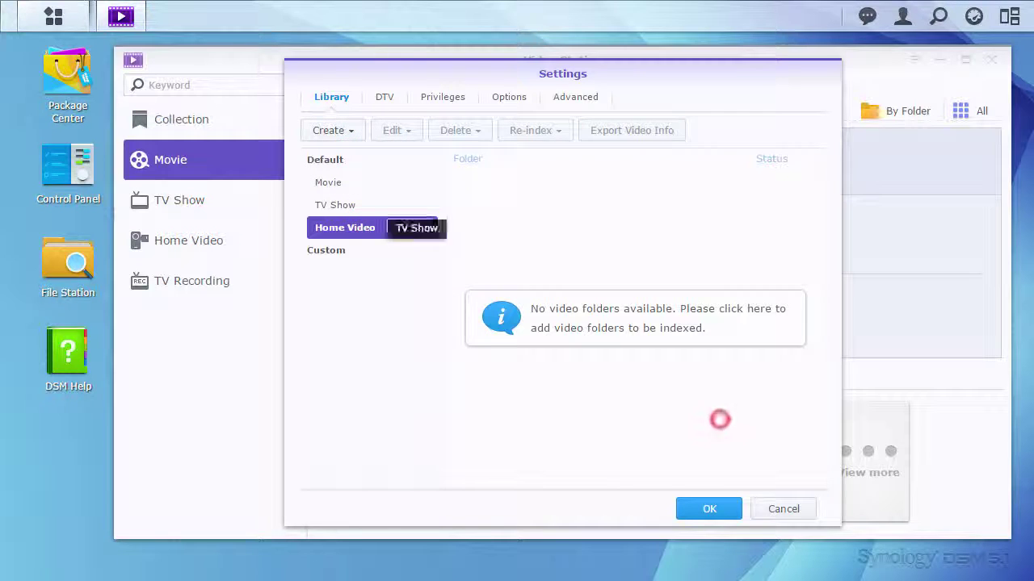
left_click(627, 328)
left_click(667, 225)
left_click(406, 228)
left_click(492, 295)
left_click(617, 480)
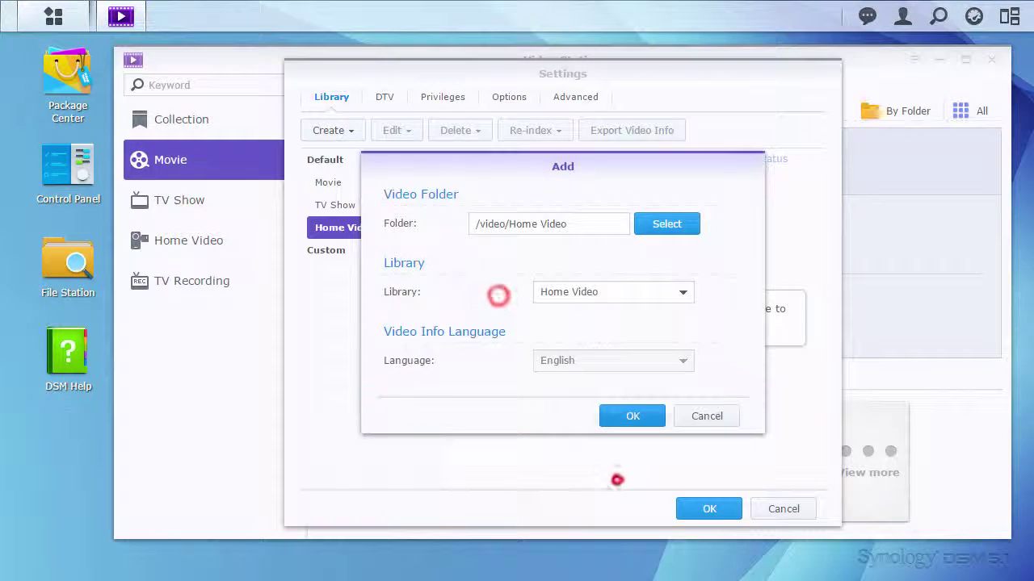
left_click(625, 415)
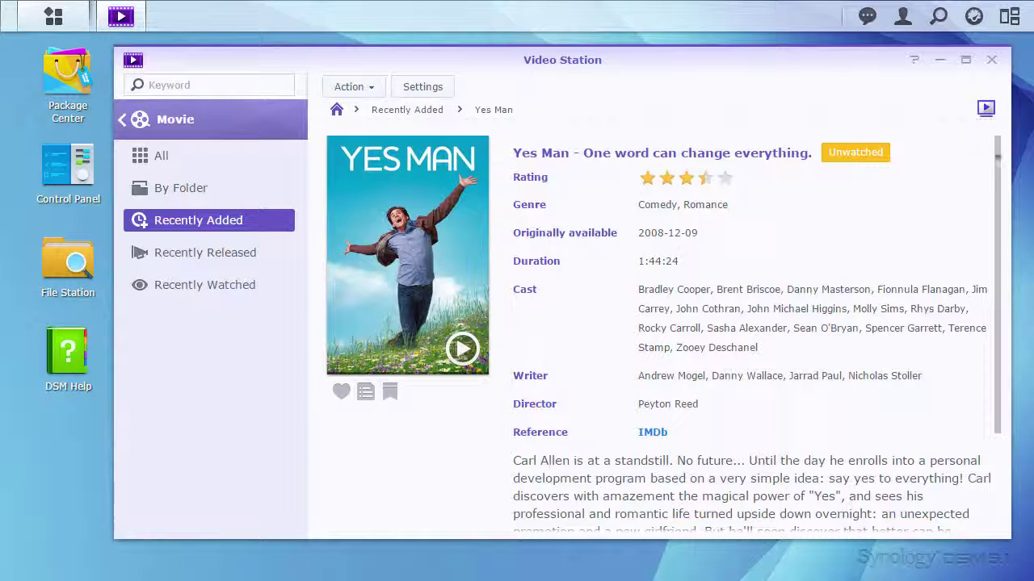
- Show the Movie > All grid of 97 indexed movies with posters
scroll(515, 525, "down", 1)
scroll(515, 525, "down", 3)
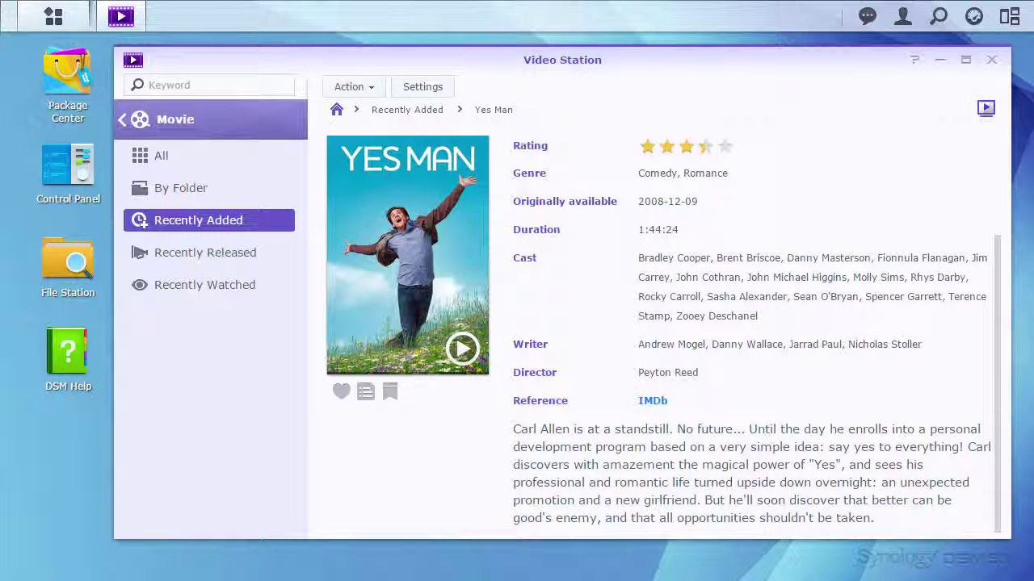
left_click(213, 157)
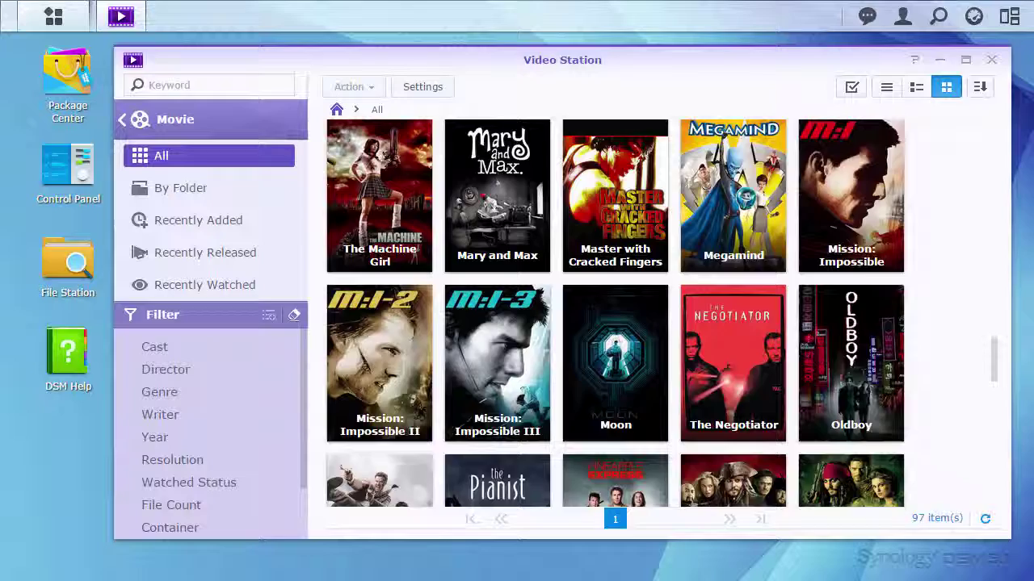
- Confirm Master with Cracked Fingers uses kungfu.mkv, then open its Edit video info dialog
left_click(622, 173)
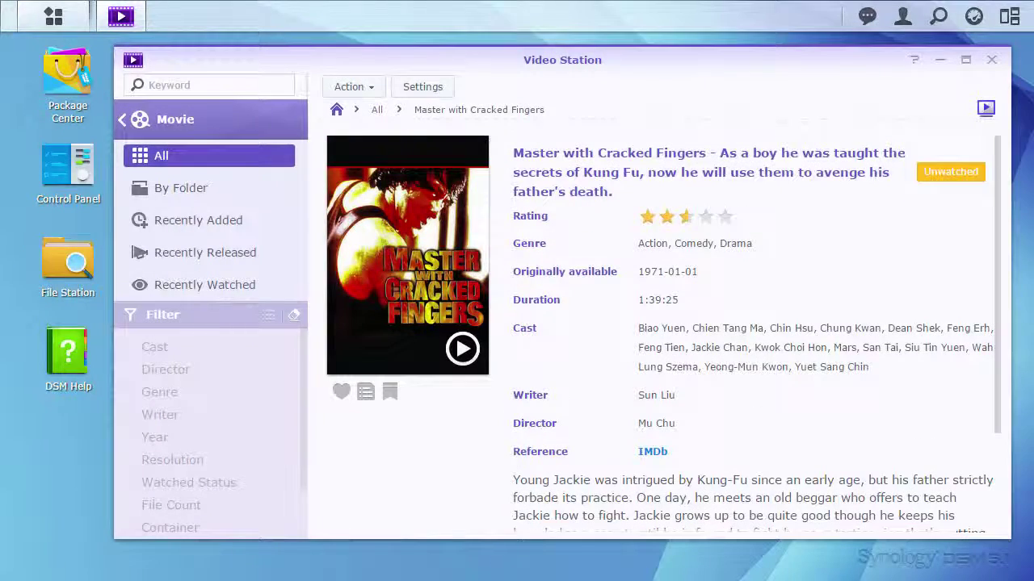
left_click(349, 87)
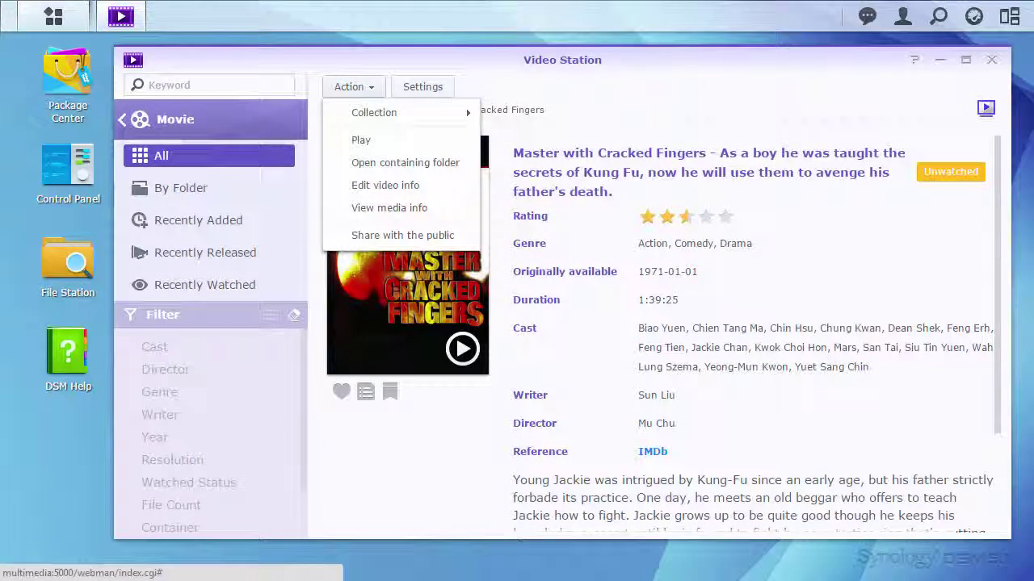
left_click(383, 208)
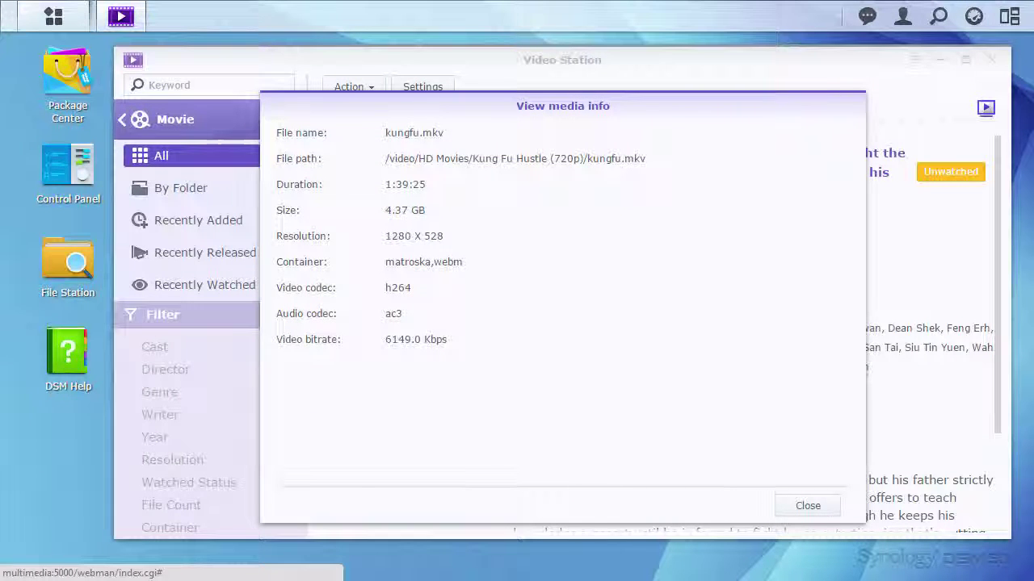
left_click(808, 506)
left_click(353, 87)
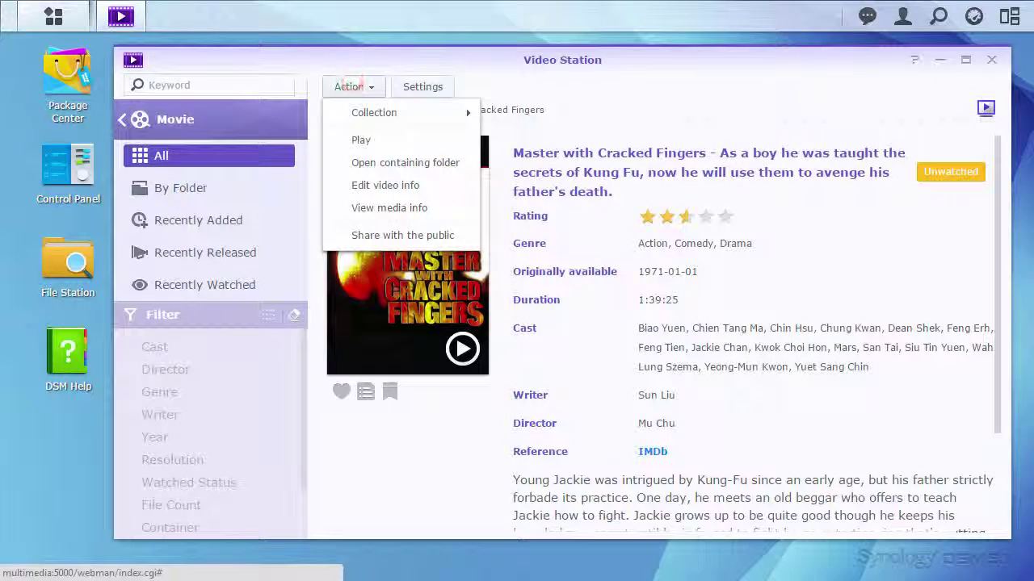
left_click(413, 185)
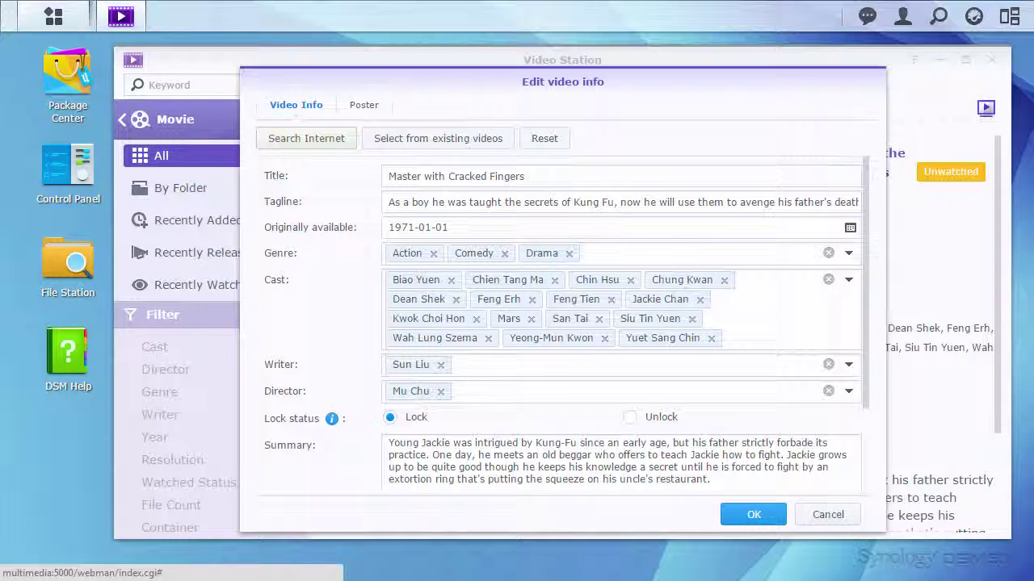
- Replace the movie's info with the Kung Fu Hustle (2004-09-14) internet search result and save
left_click(300, 141)
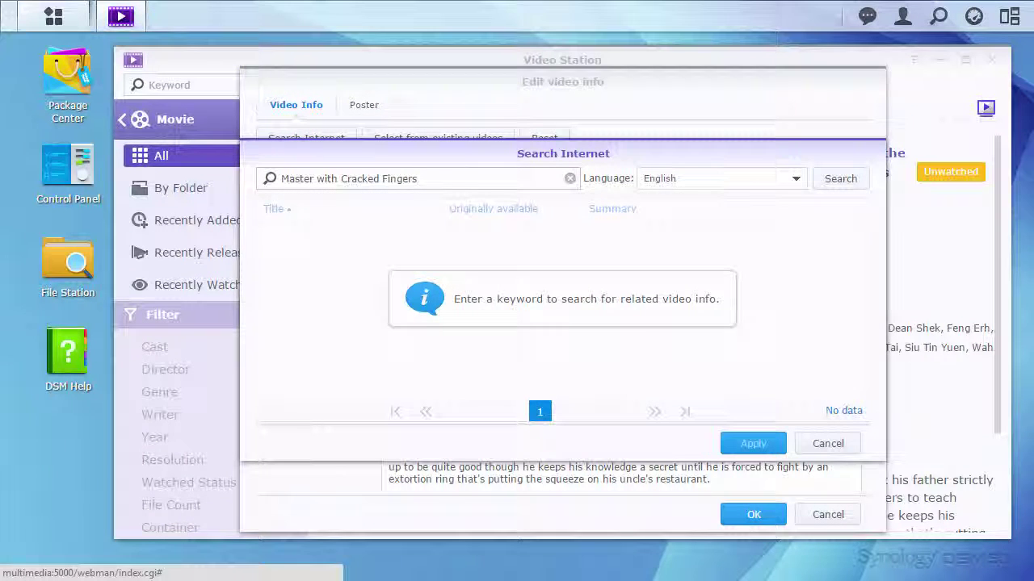
triple_click(459, 177)
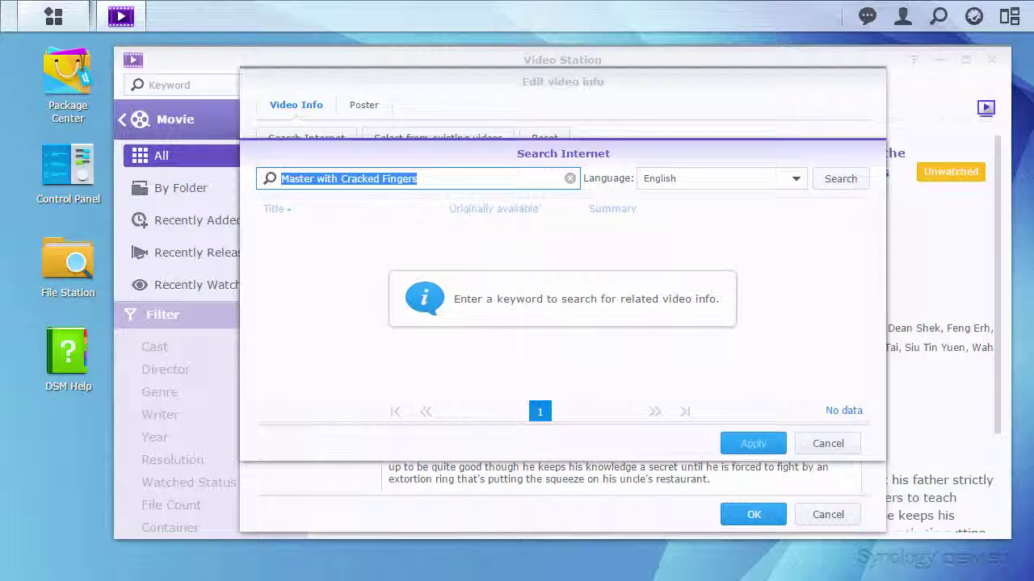
type("Kung Fu Hustle")
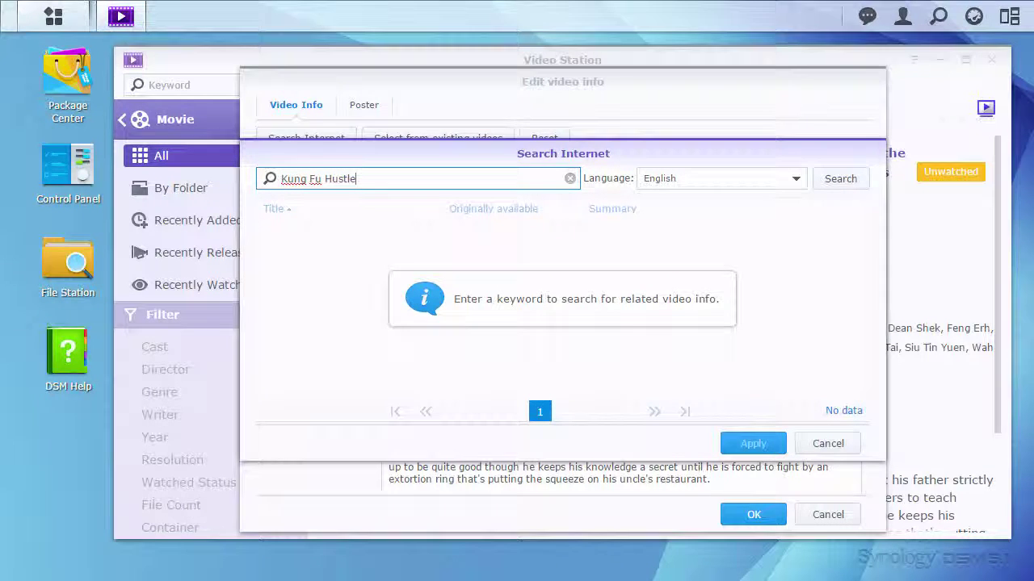
key("Return")
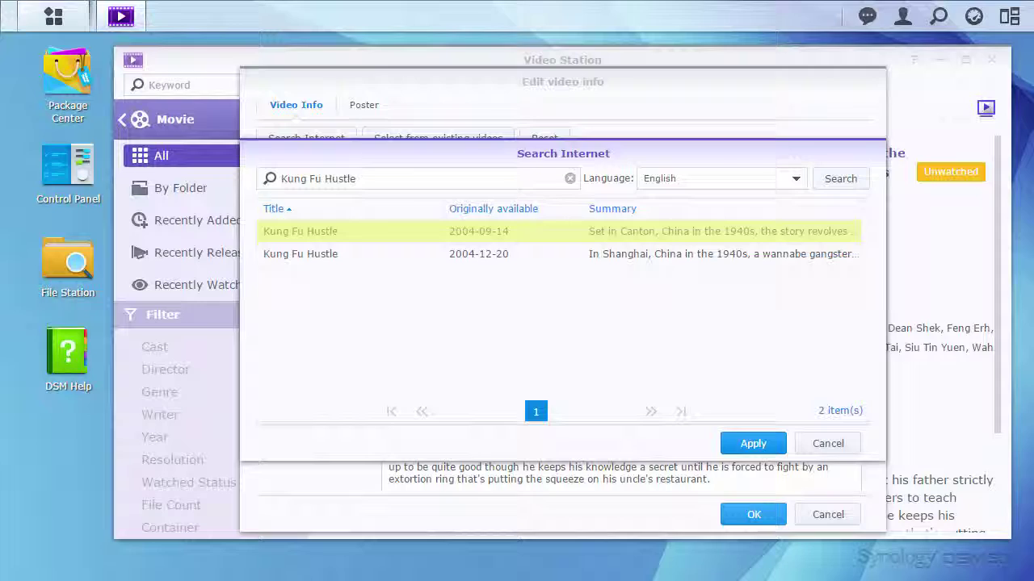
left_click(752, 442)
left_click(751, 516)
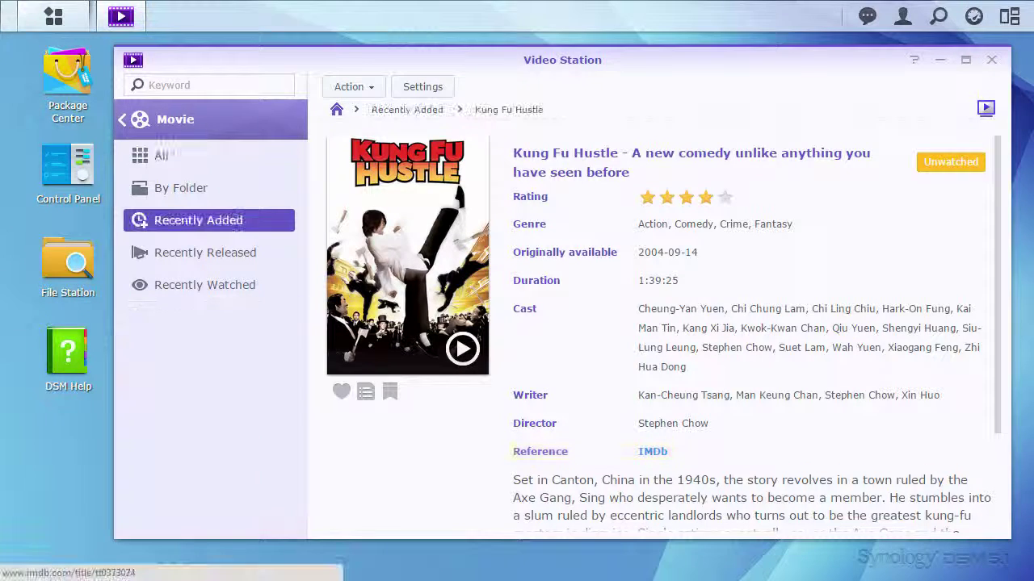
- Copy the image URL of the yellow Kung Fu Hustle poster on IMDb
left_click(653, 451)
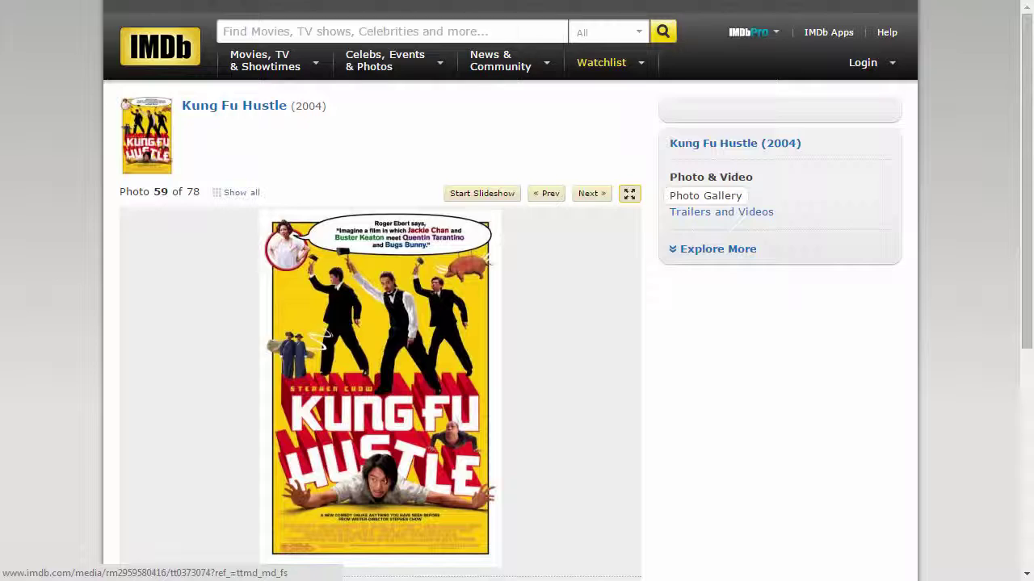
left_click(629, 194)
right_click(600, 231)
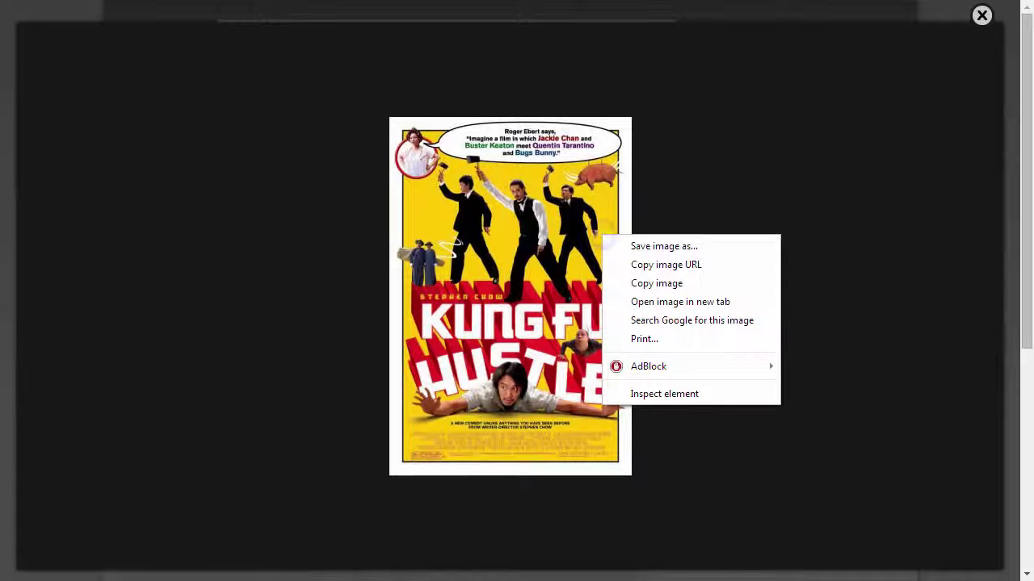
left_click(686, 264)
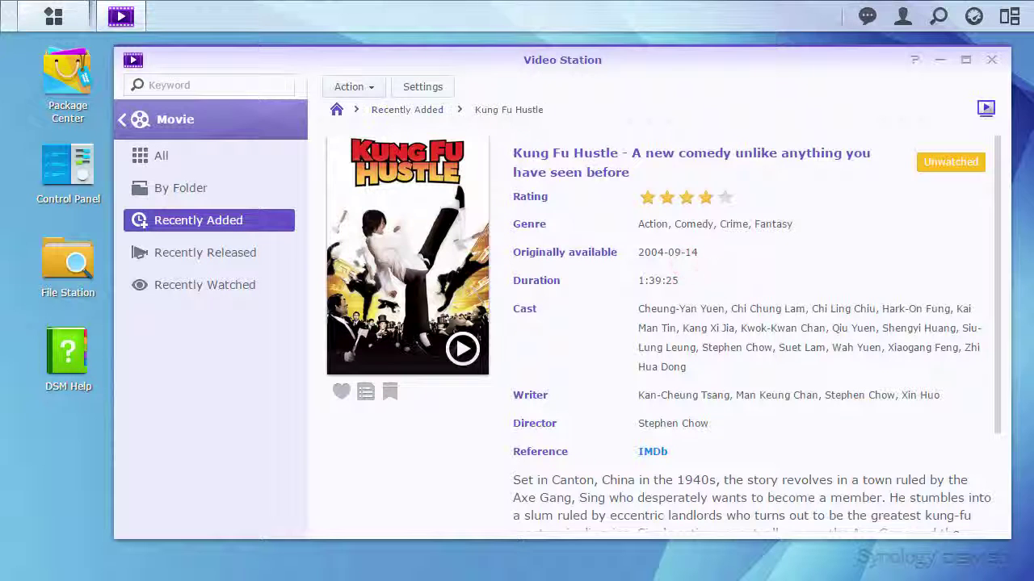
- Set Kung Fu Hustle's poster from the copied IMDb image URL, then return to all movies
left_click(350, 85)
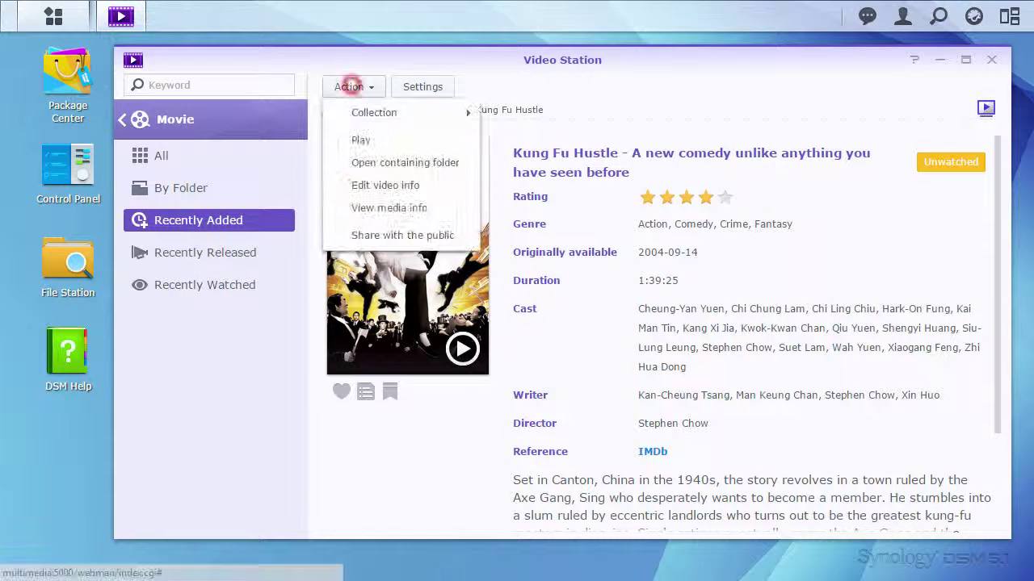
left_click(389, 184)
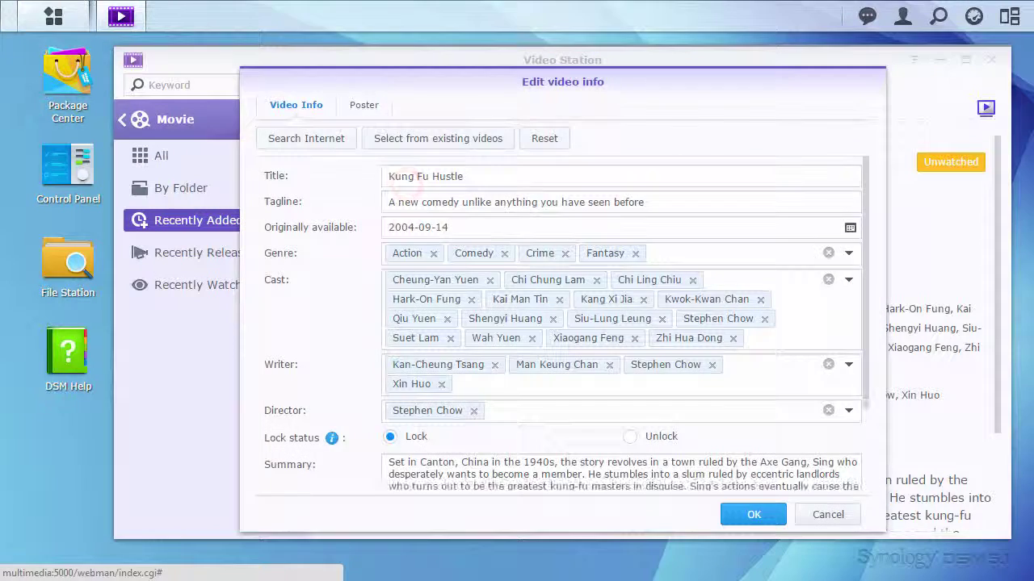
left_click(361, 105)
left_click(461, 305)
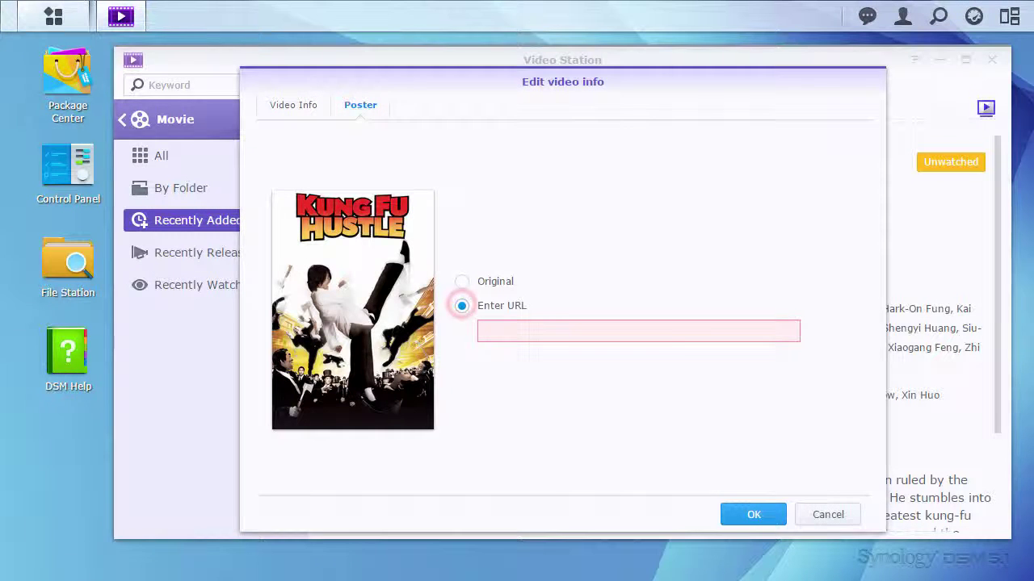
right_click(504, 330)
left_click(560, 426)
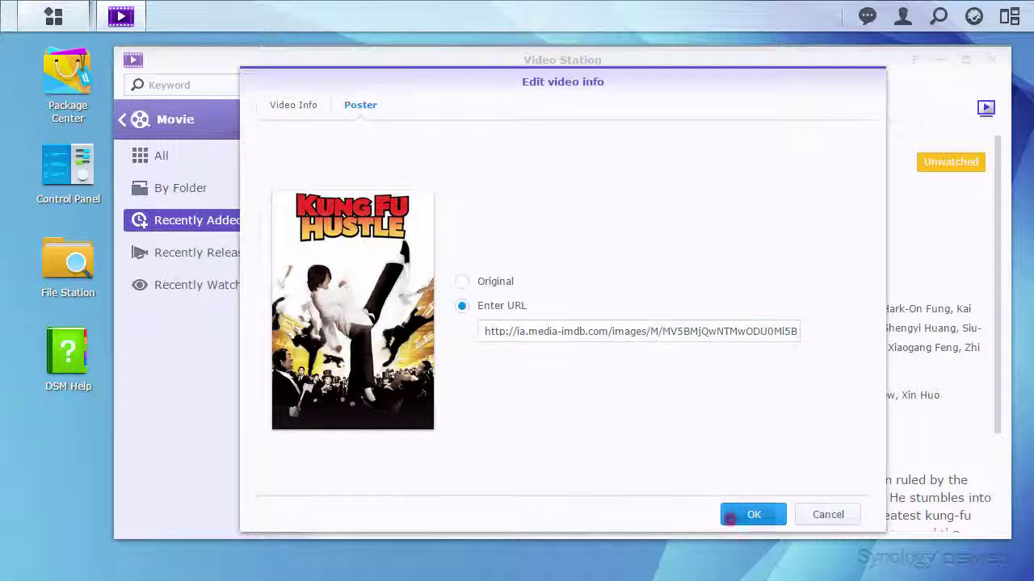
left_click(735, 514)
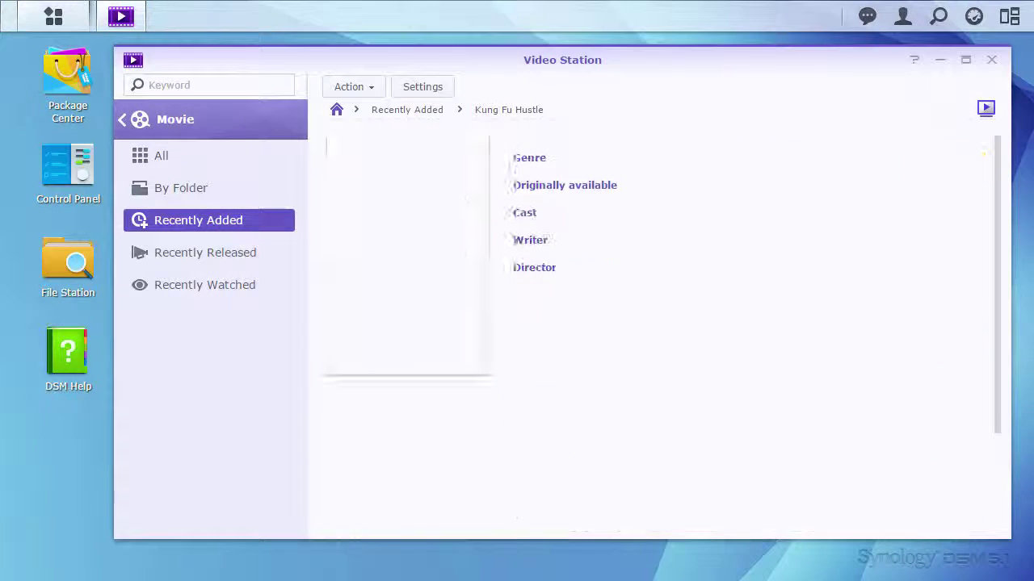
left_click(161, 155)
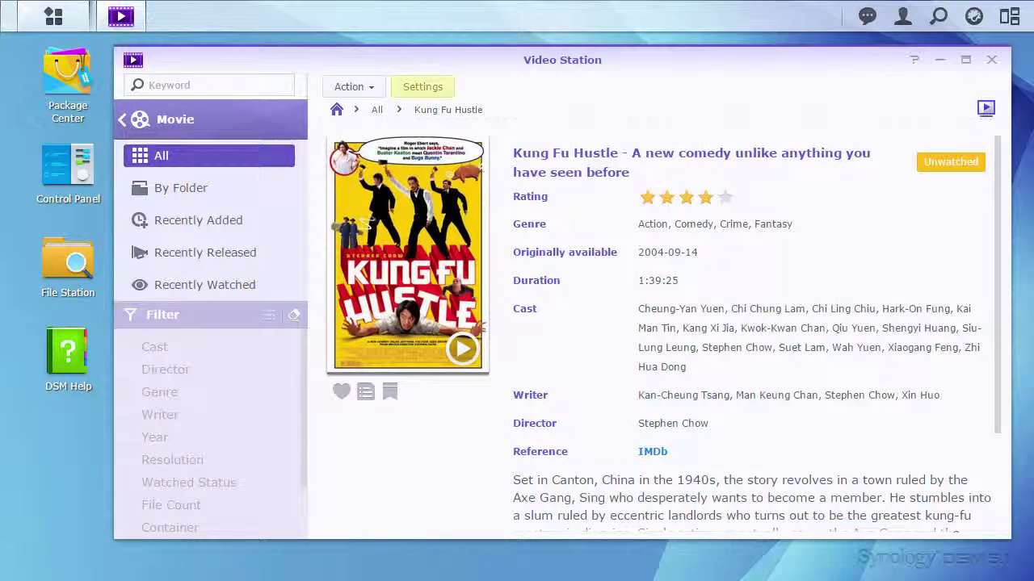
- Open the Advanced tab of Video Station Settings for transcoding, covers and subtitles
left_click(423, 86)
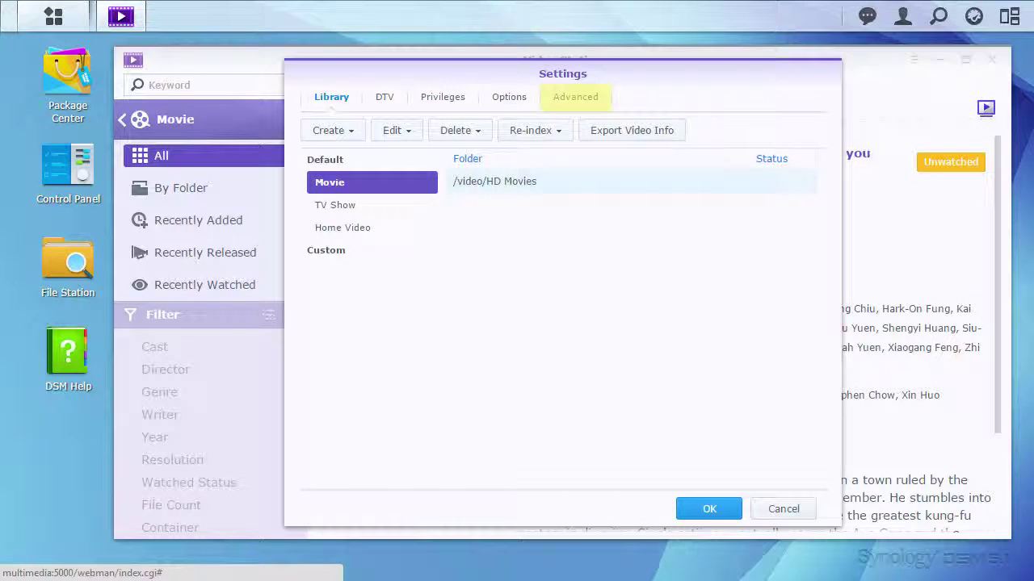
left_click(586, 95)
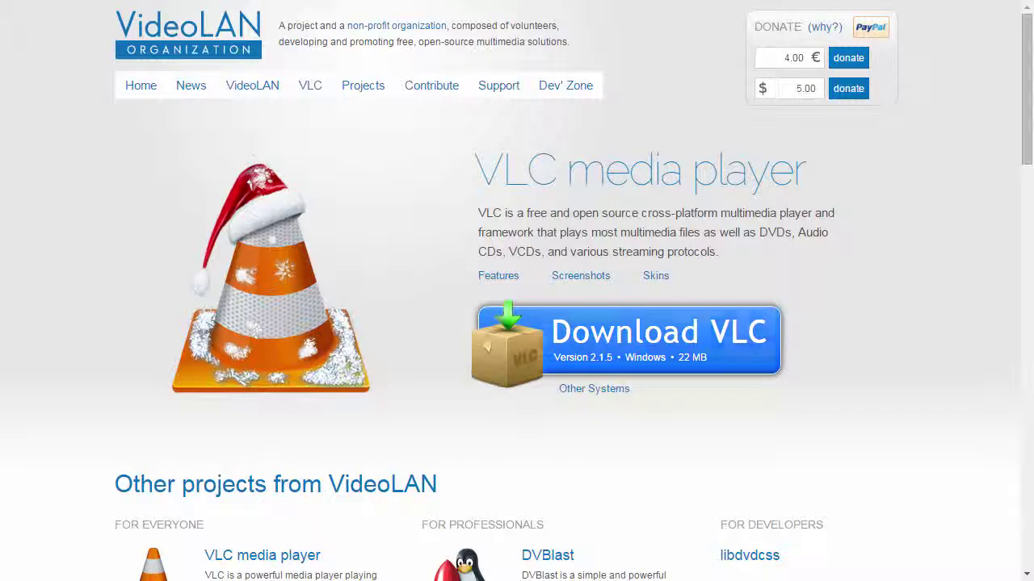
- Download the VLC media player 2.1.5 installer for Windows from videolan.org
left_click(751, 333)
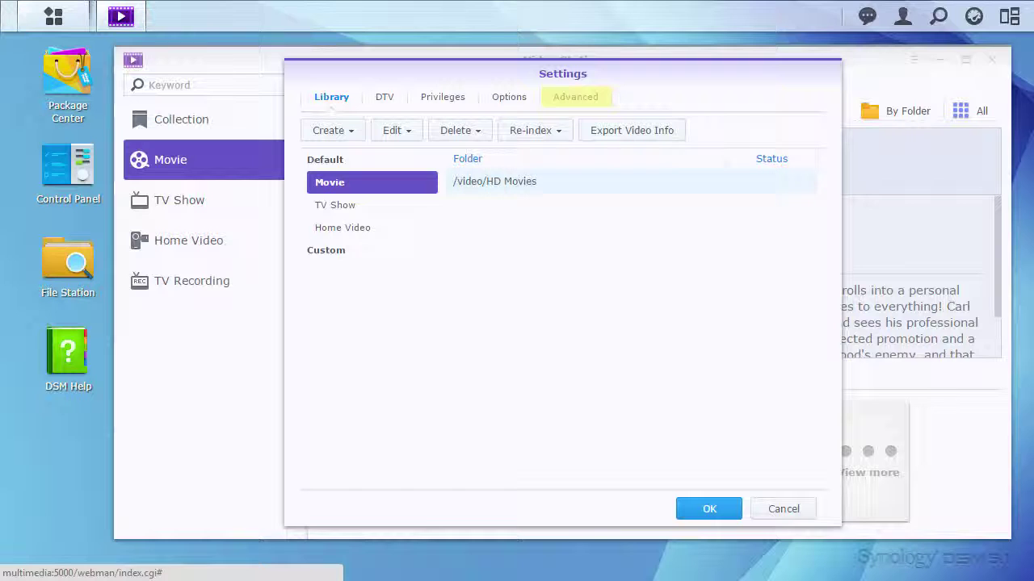
- In Advanced settings, enable hardware acceleration and set Public sharing to Allow transcoding, then save
left_click(578, 96)
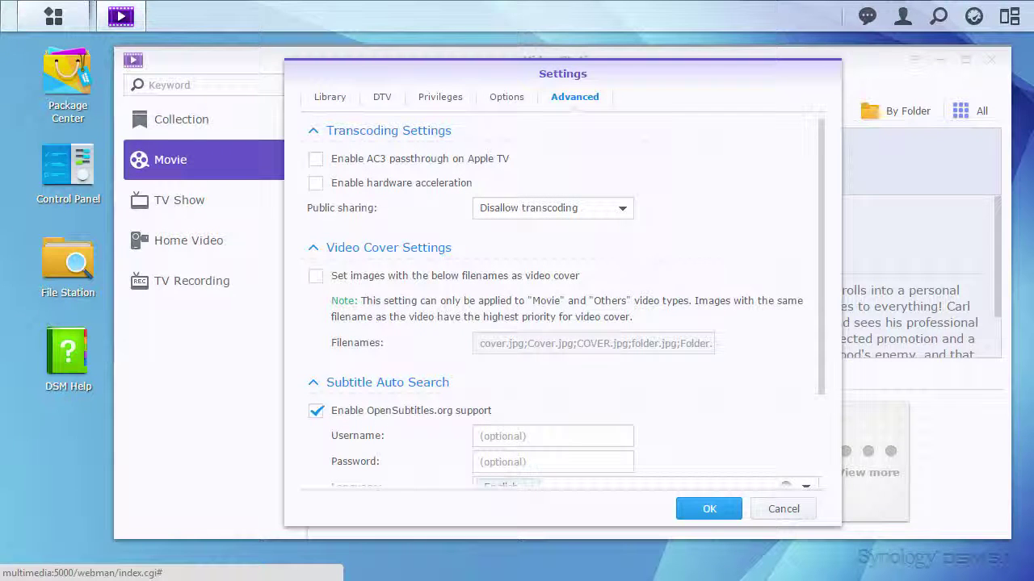
left_click(440, 184)
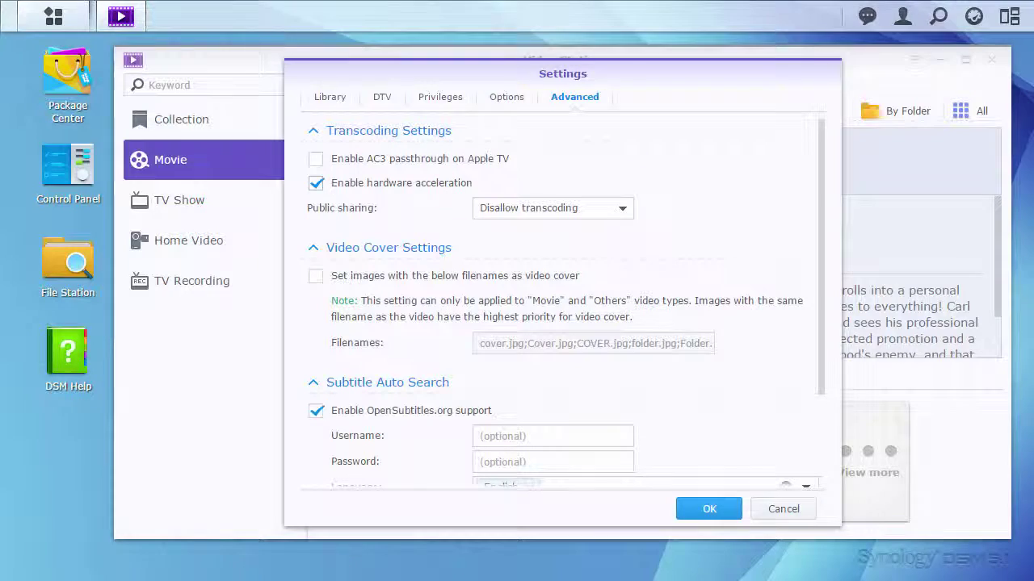
left_click(587, 207)
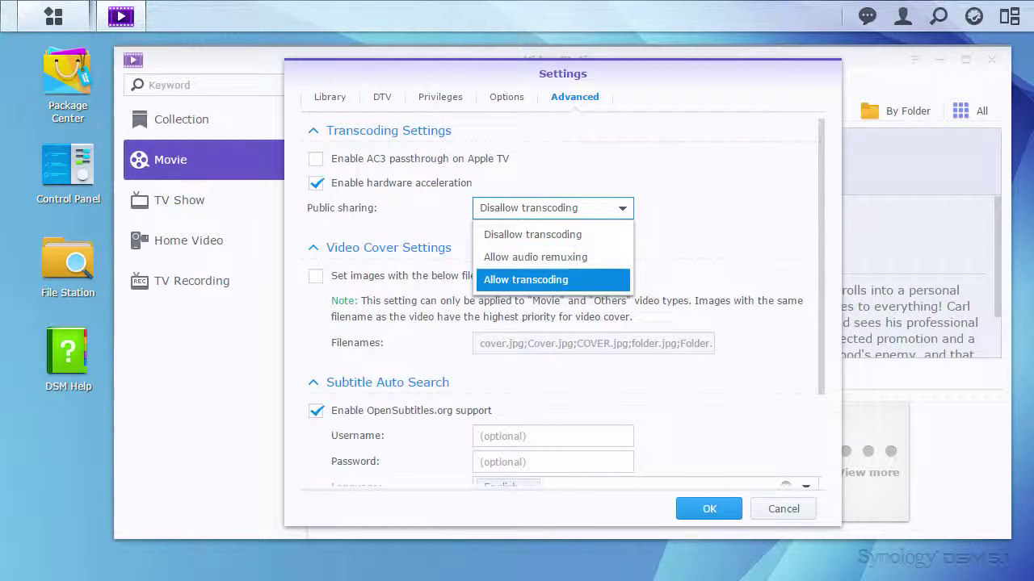
left_click(604, 278)
left_click(709, 509)
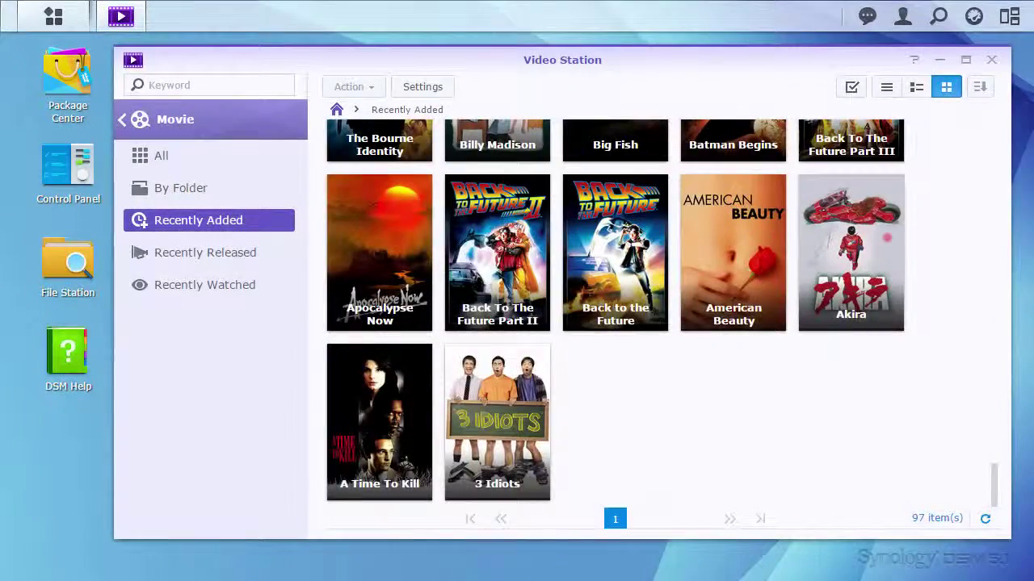
- Play Akira and check its playback quality, audio track and subtitle options
left_click(887, 239)
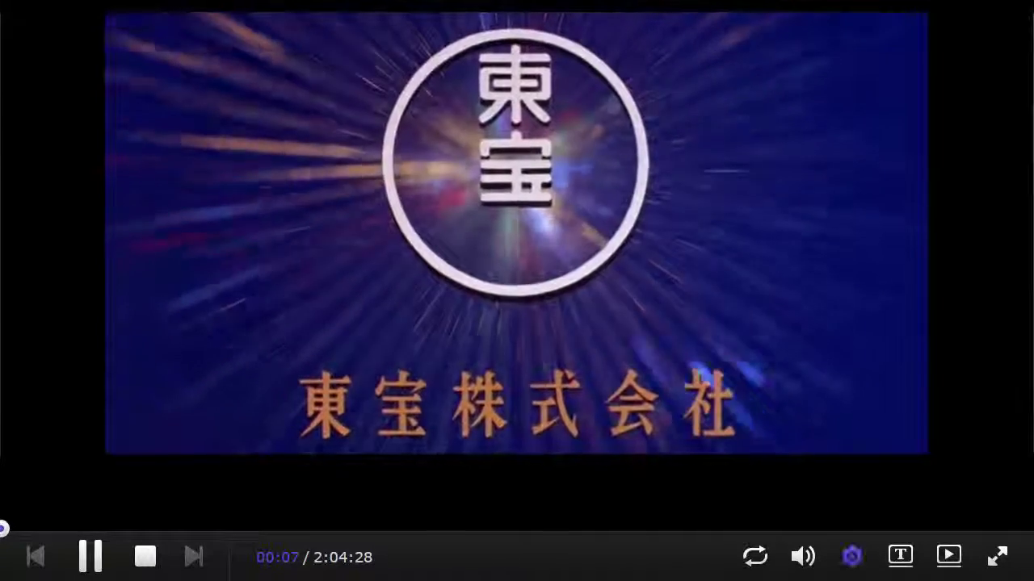
left_click(851, 557)
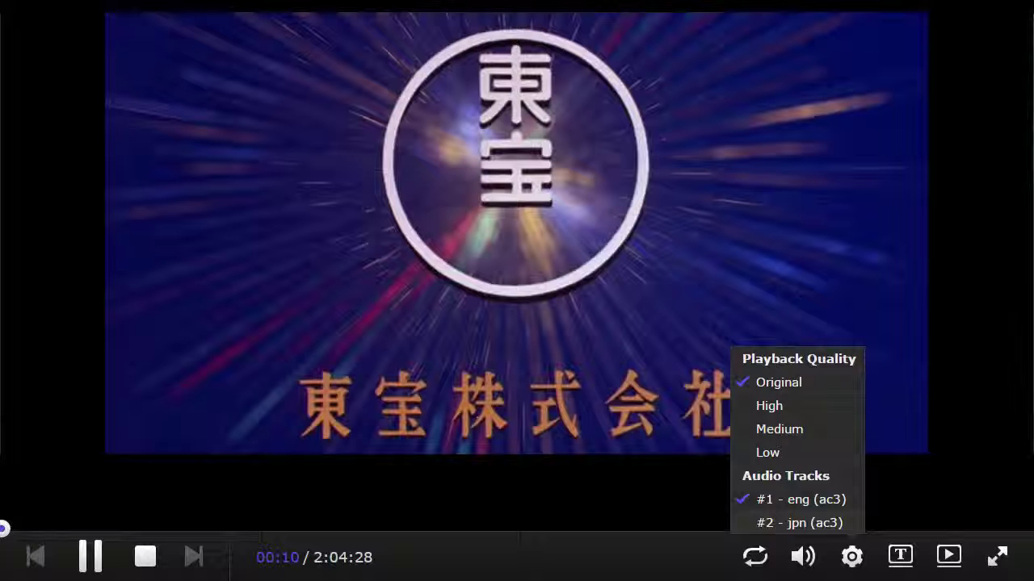
left_click(900, 557)
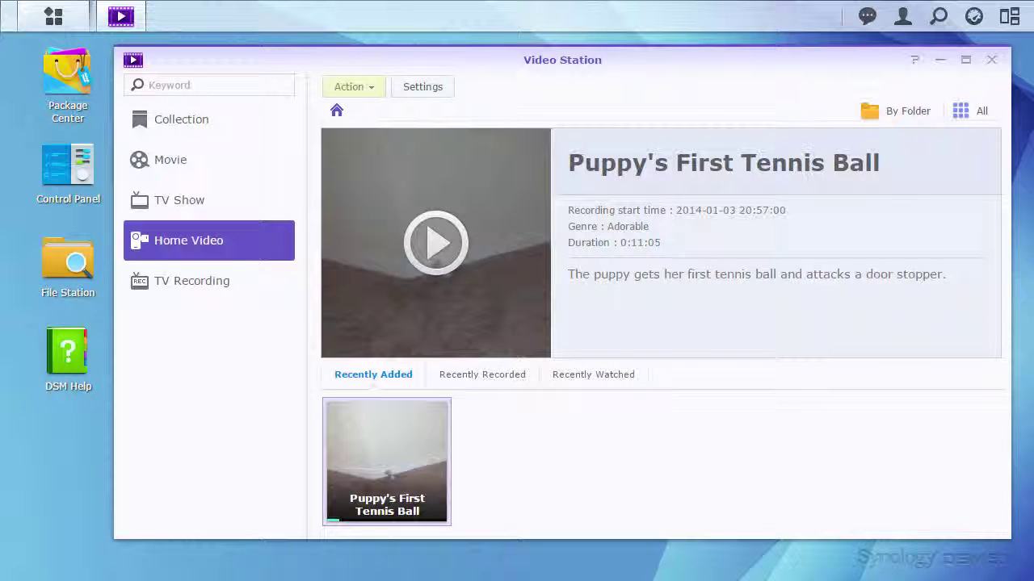
- Enable Share with the public for Puppy's First Tennis Ball and copy the generated link
left_click(369, 87)
left_click(440, 233)
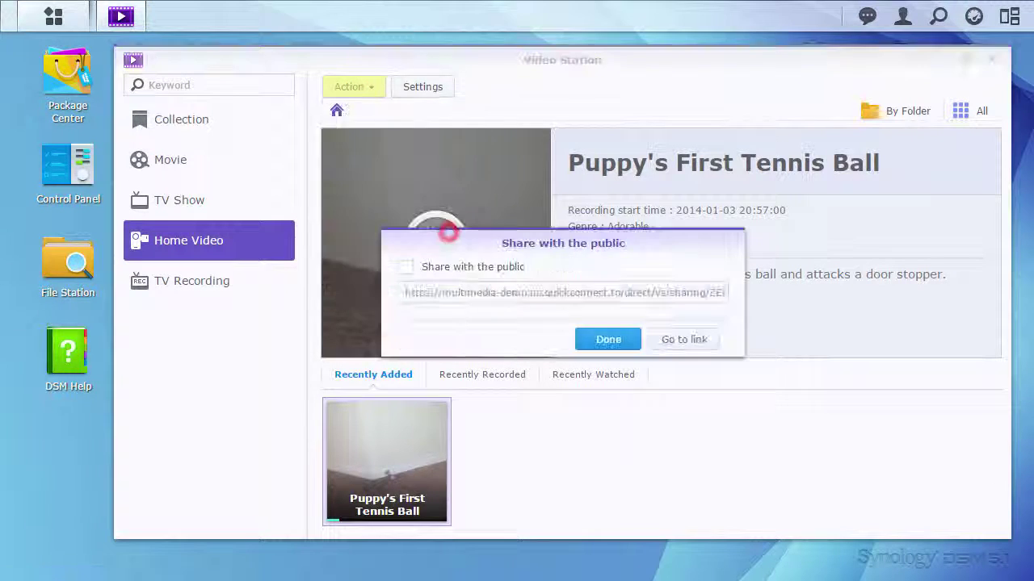
left_click(493, 265)
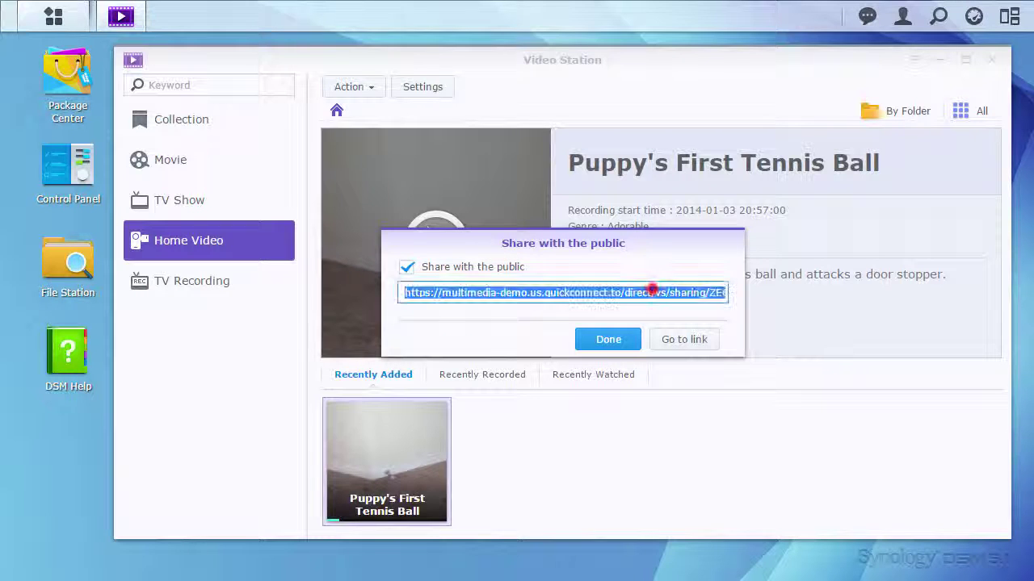
right_click(651, 289)
left_click(711, 365)
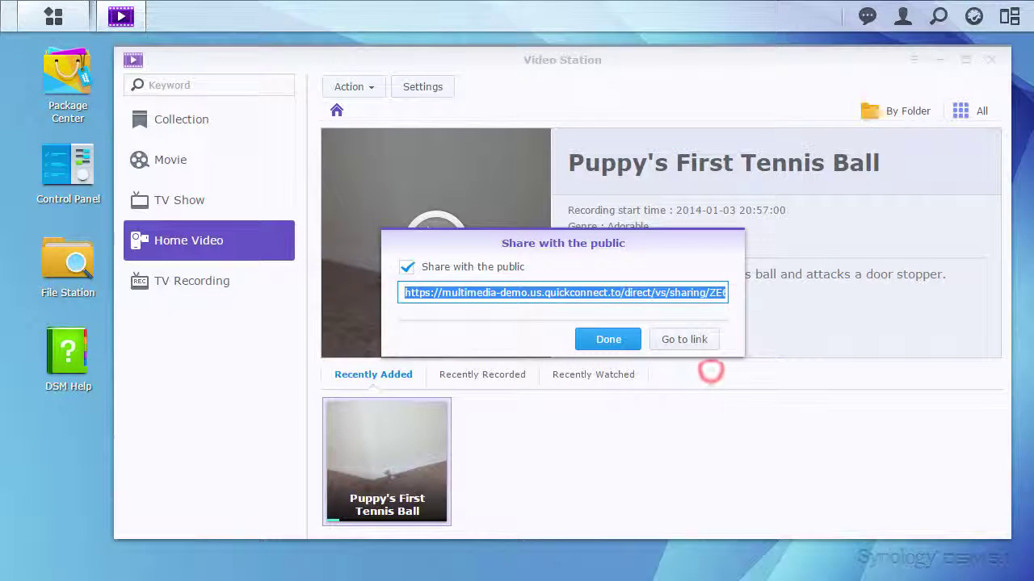